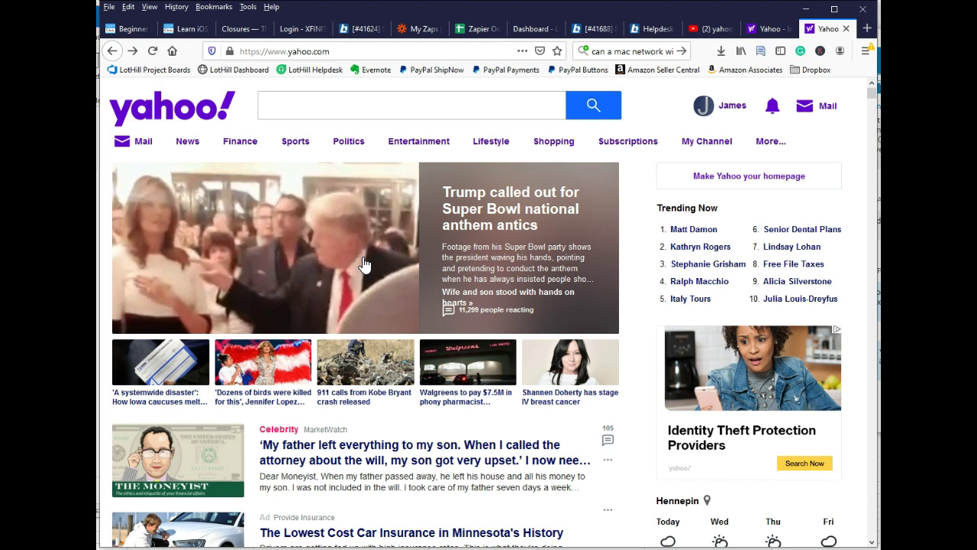
Open the Account Security page in the Yahoo account settings.
click(364, 263)
click(729, 109)
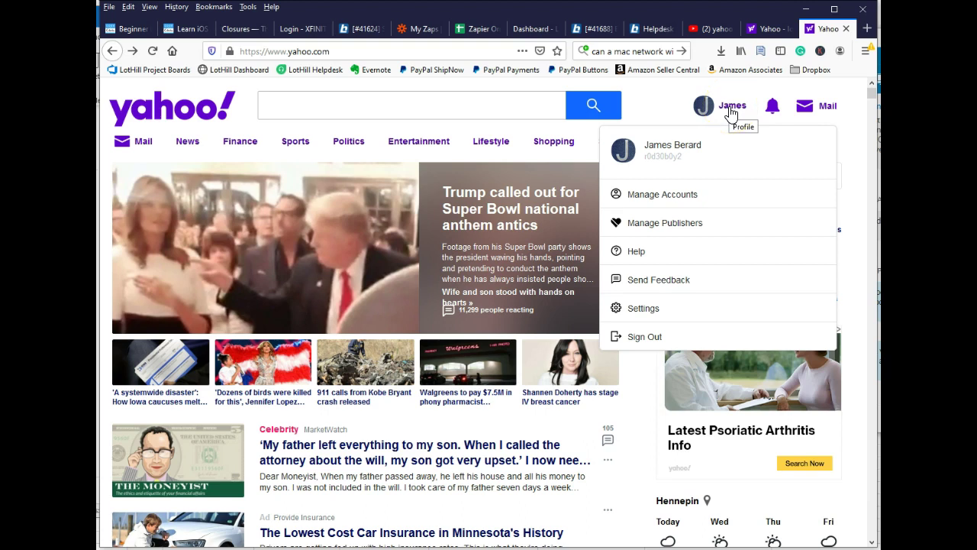
click(723, 110)
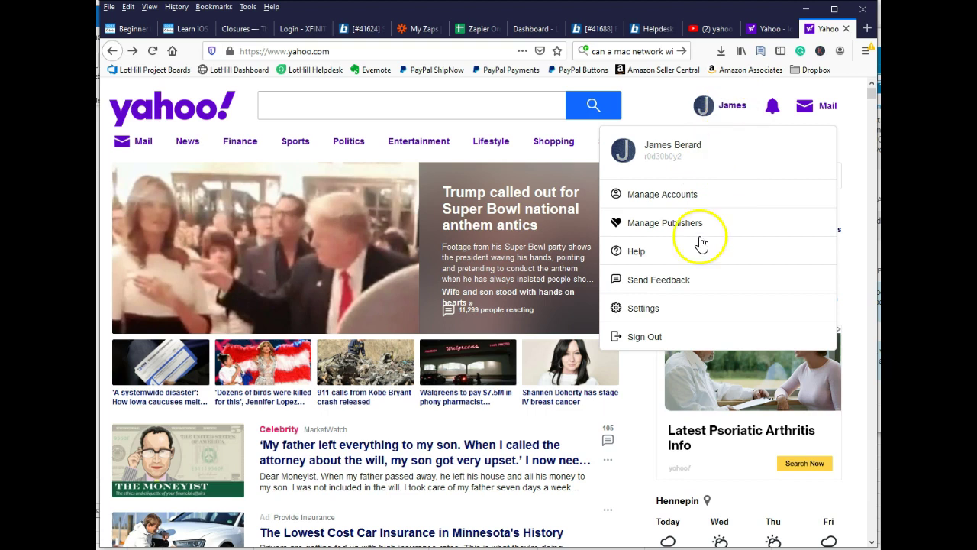
click(644, 309)
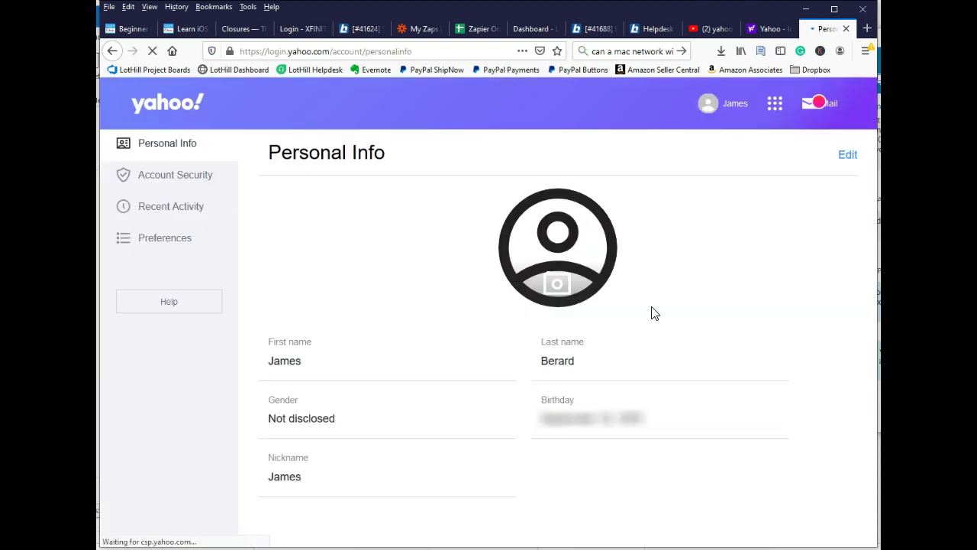
click(547, 226)
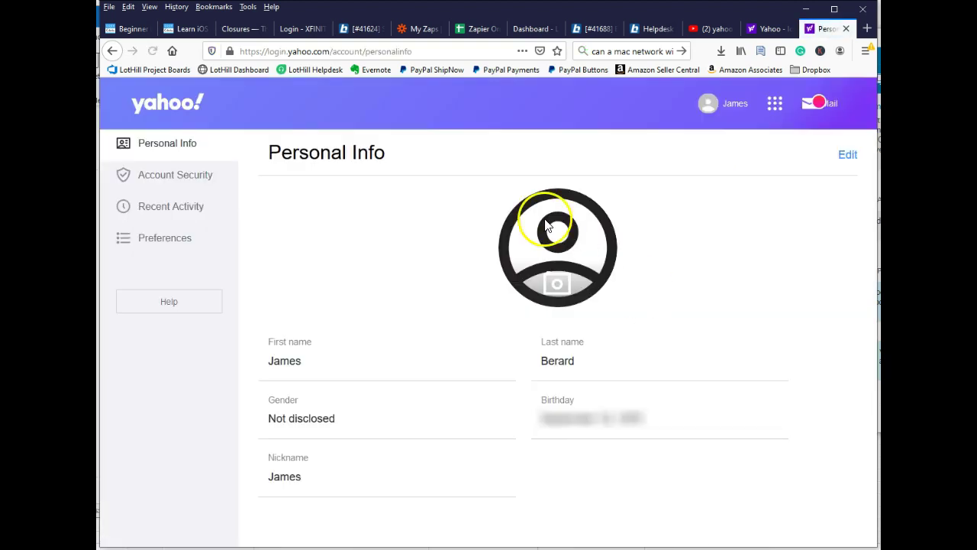
click(158, 182)
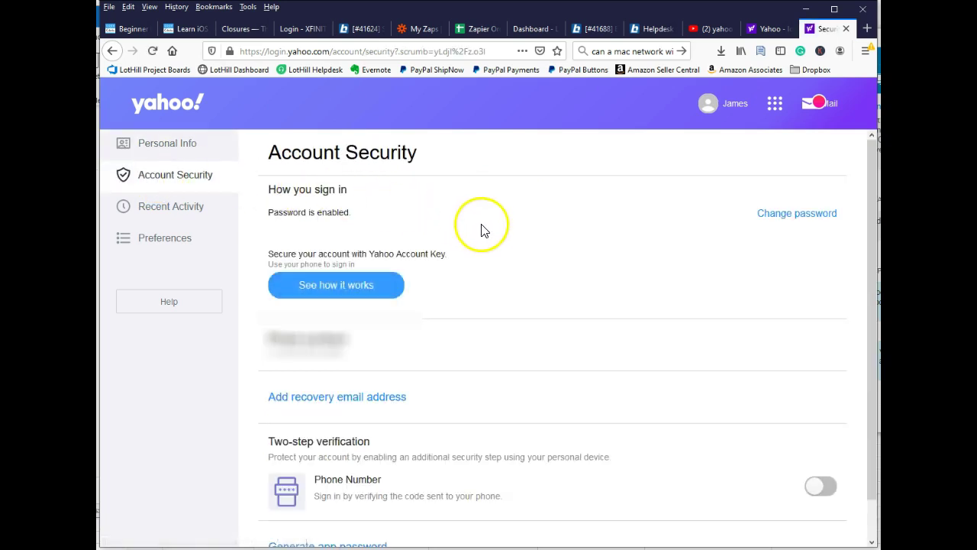
Generate an app password for Other App with the name CashFootprint and select the generated password.
scroll(496, 240, down, 1)
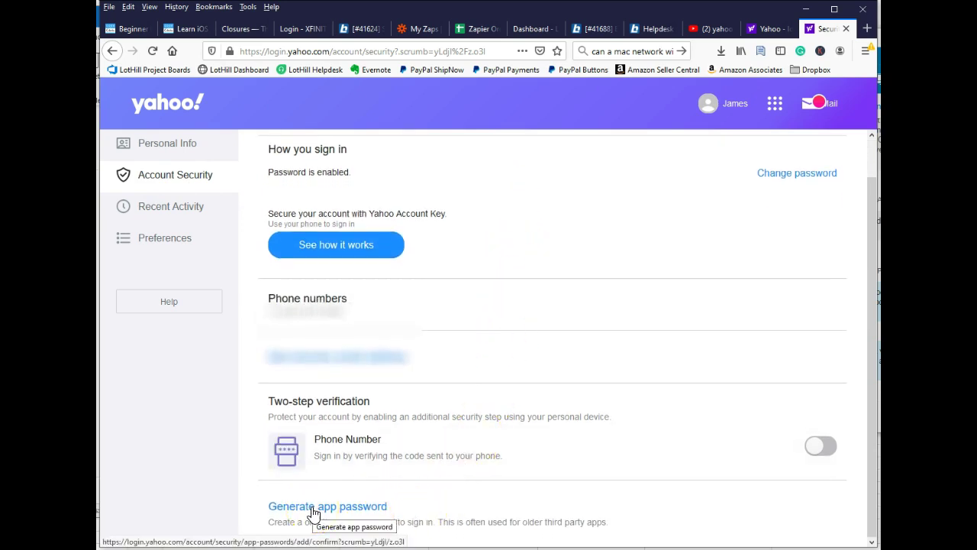
click(312, 509)
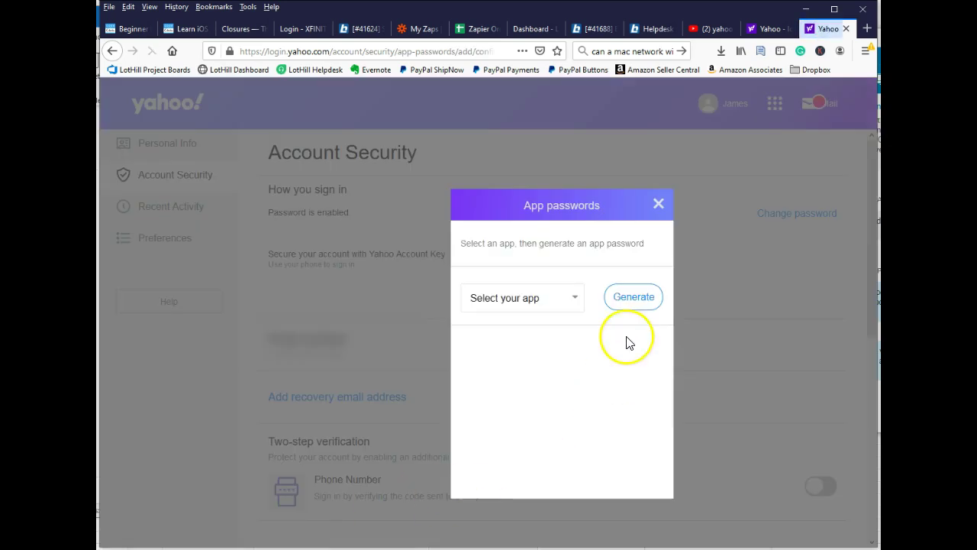
click(578, 300)
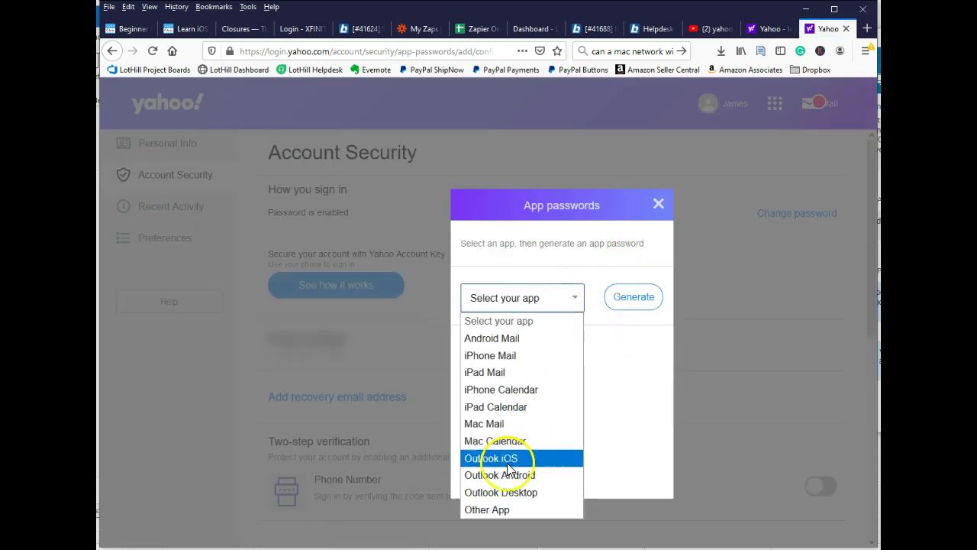
click(503, 510)
click(536, 302)
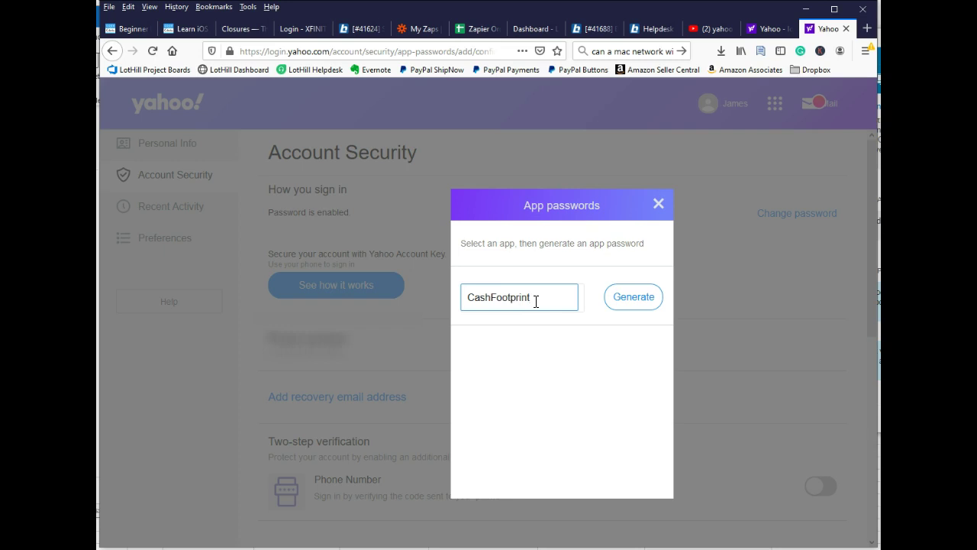
click(627, 299)
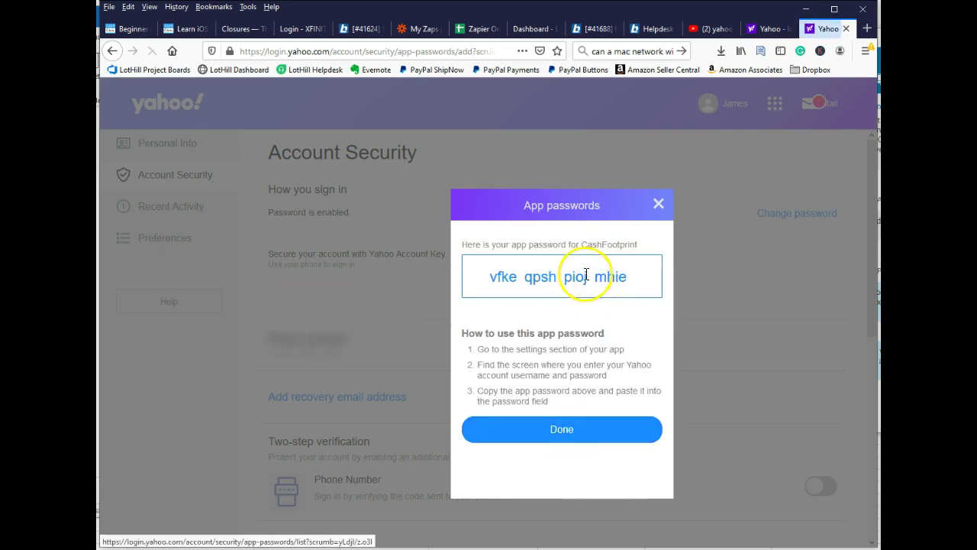
mouse_move(646, 279)
mouse_down()
mouse_move(438, 283)
mouse_move(638, 279)
mouse_up()
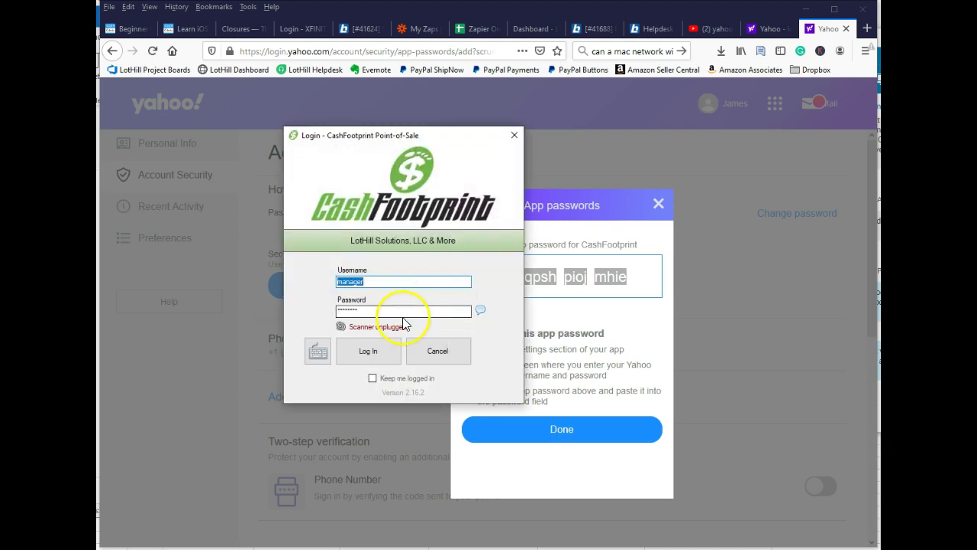
Log in to CashFootprint Point-of-Sale with the prefilled credentials and open the email settings in its Social options.
key(Return)
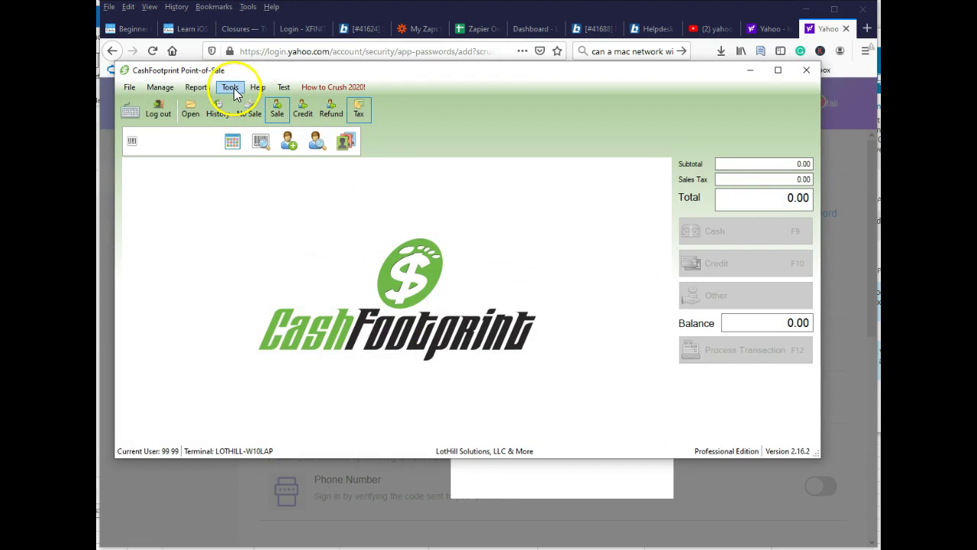
click(229, 87)
click(243, 100)
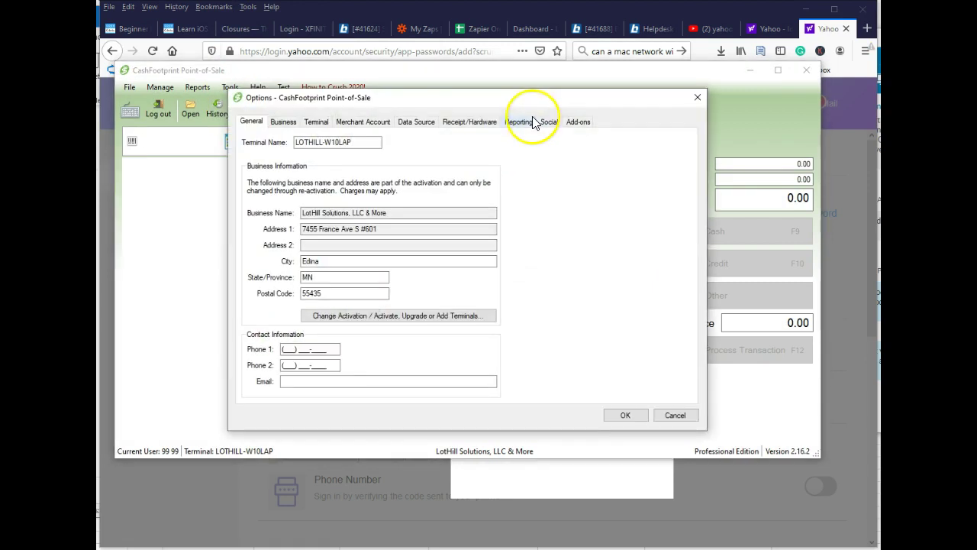
click(549, 122)
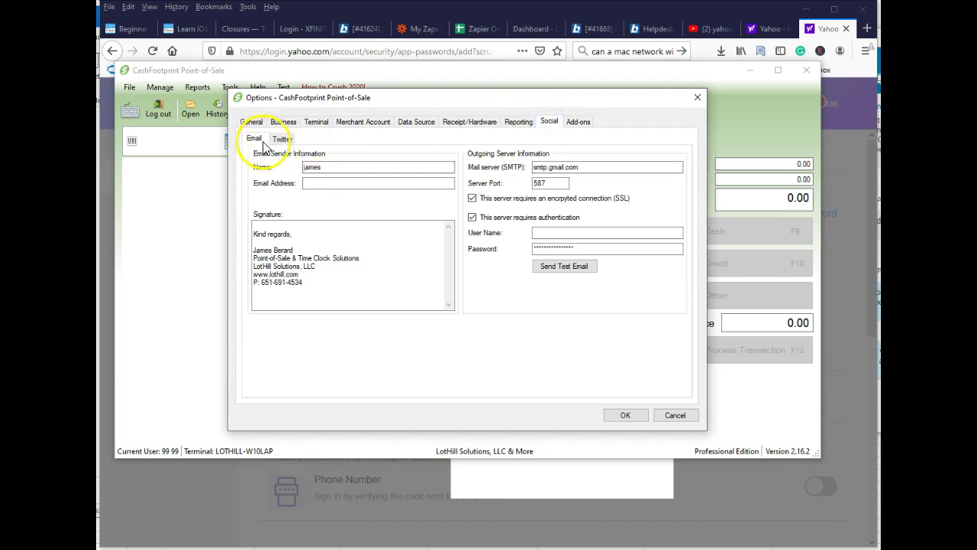
click(556, 166)
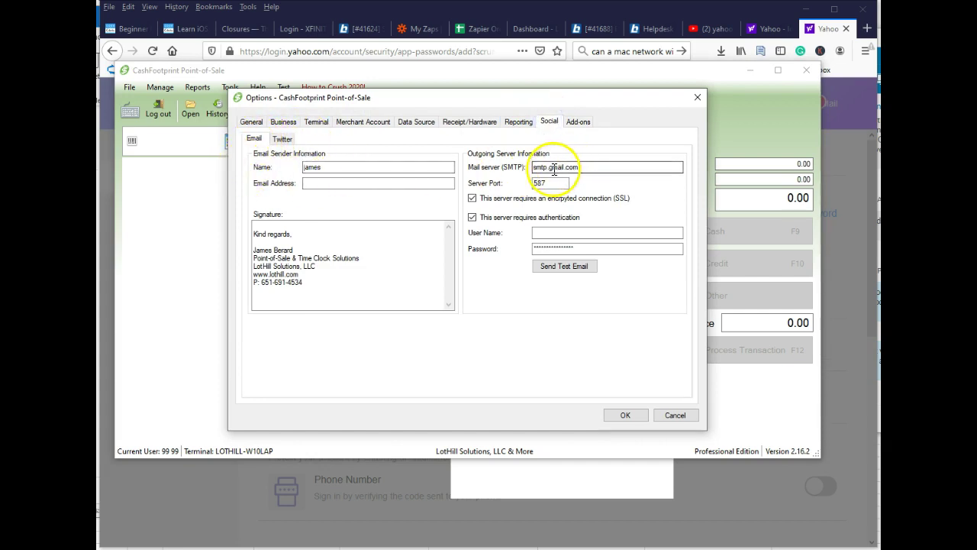
double_click(588, 167)
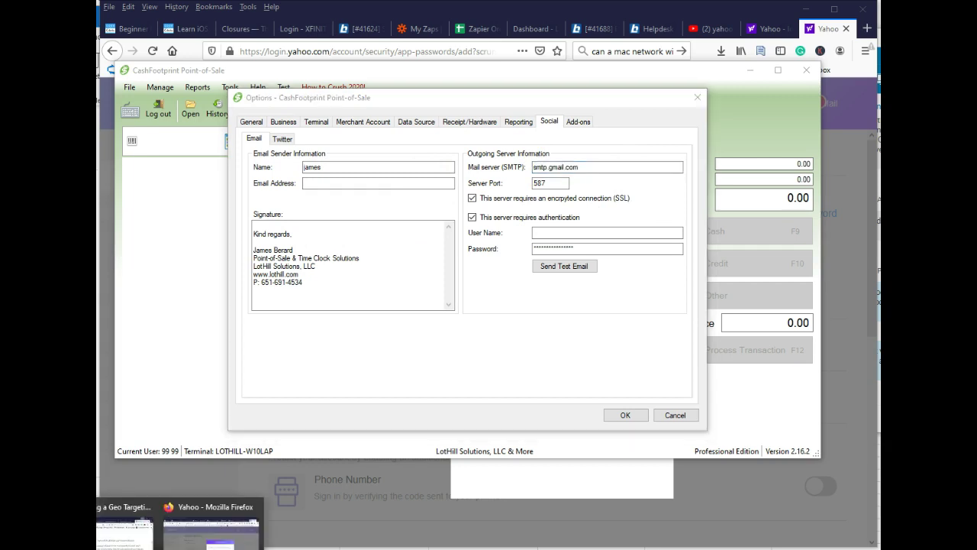
Switch to Firefox and look through the helpdesk article on configuring email settings.
click(128, 523)
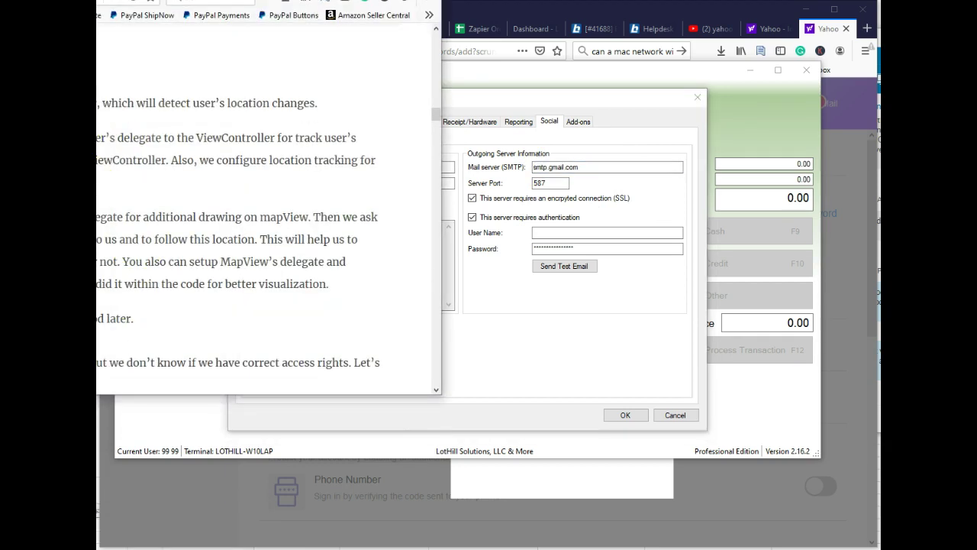
key(alt+Tab)
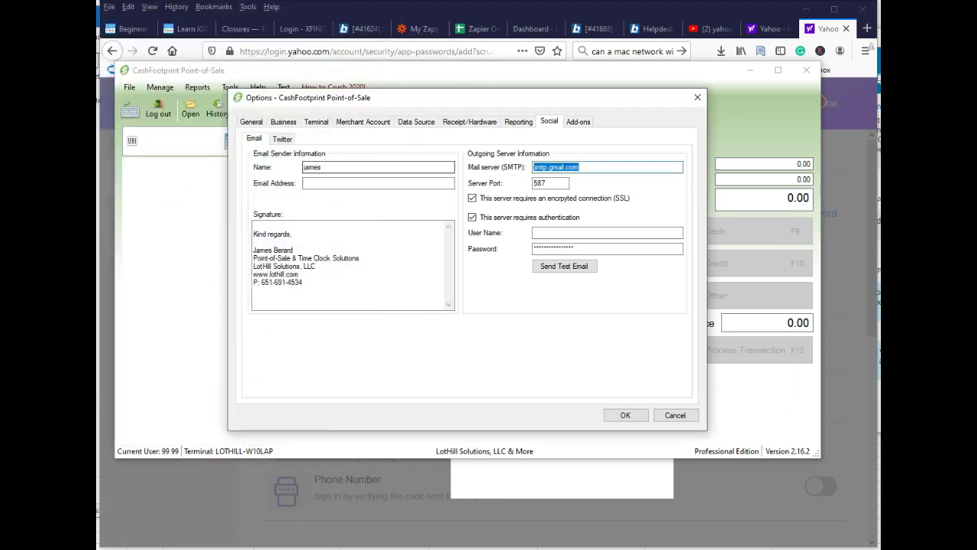
click(206, 526)
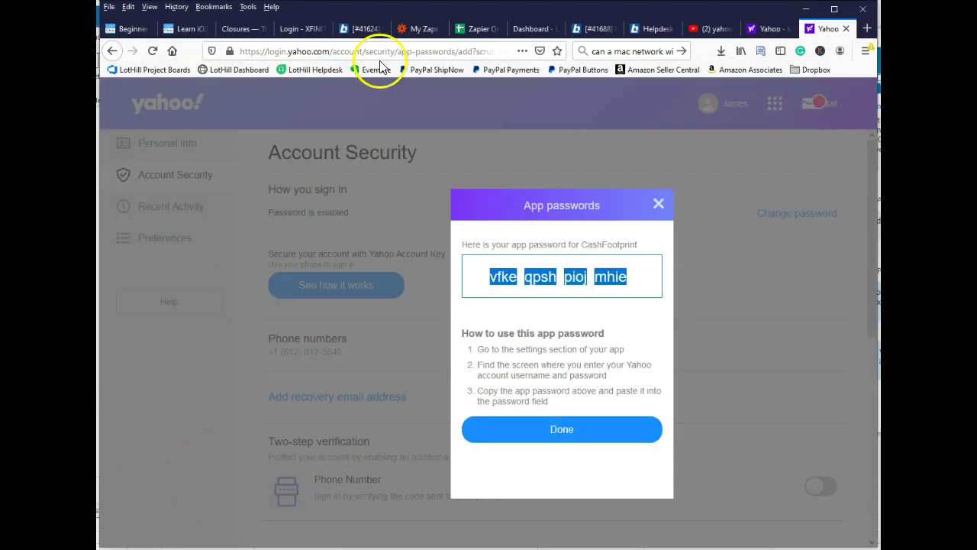
click(651, 30)
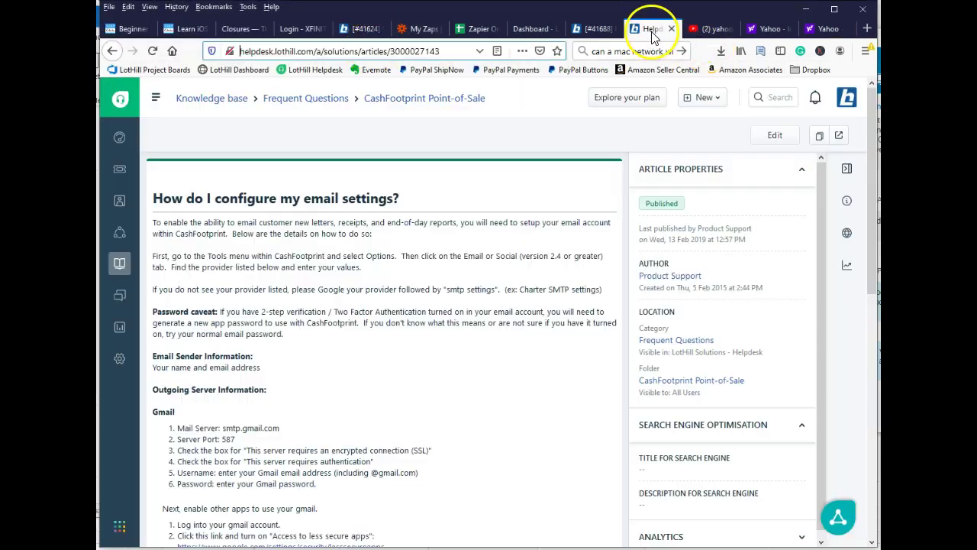
scroll(371, 305, down, 5)
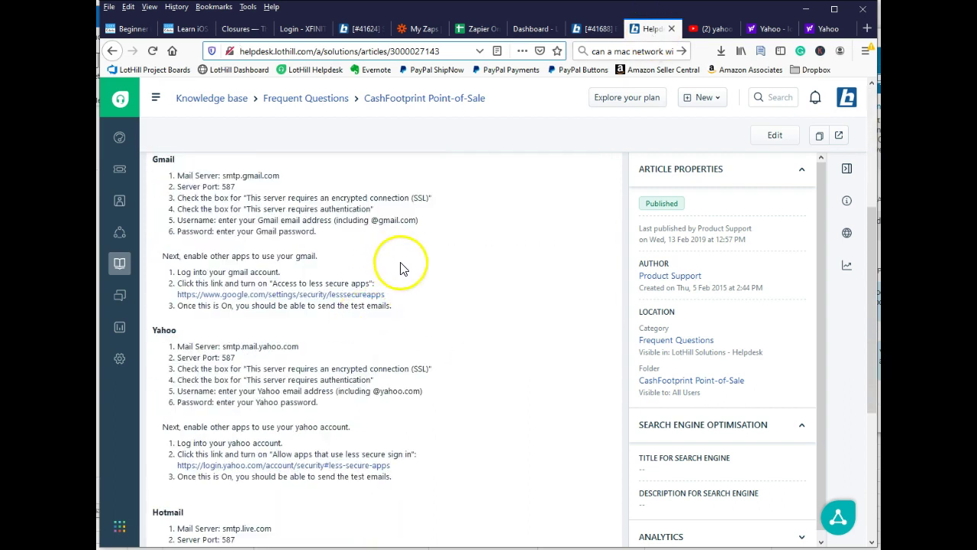
scroll(409, 268, up, 5)
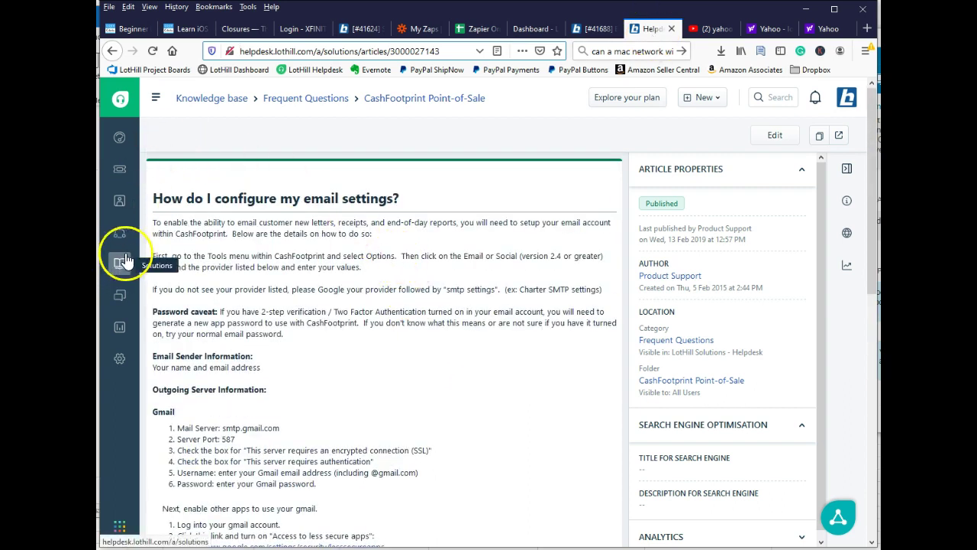
Reach "How do I configure my email settings?" through the knowledge base's CashFootprint Point-of-Sale questions and find its Yahoo section.
click(221, 98)
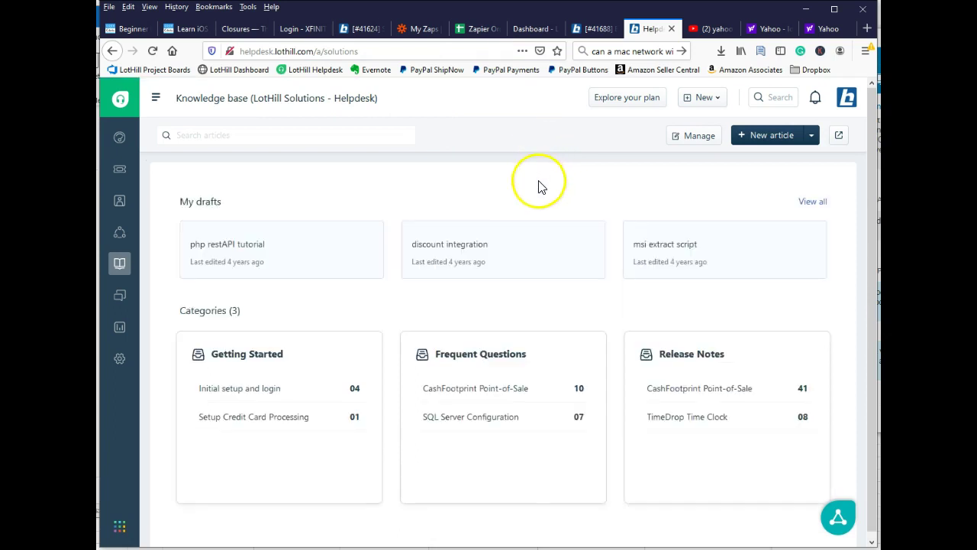
click(494, 392)
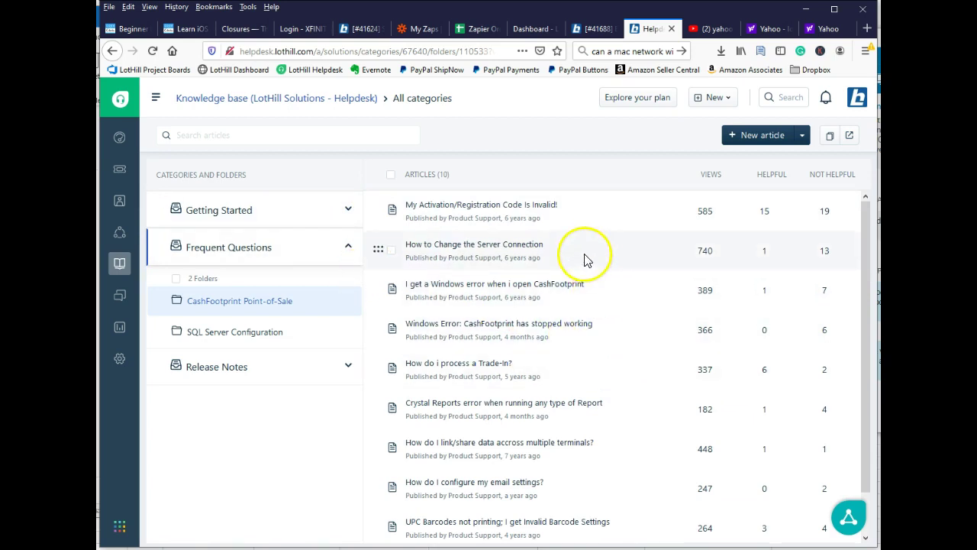
click(461, 489)
scroll(359, 317, down, 5)
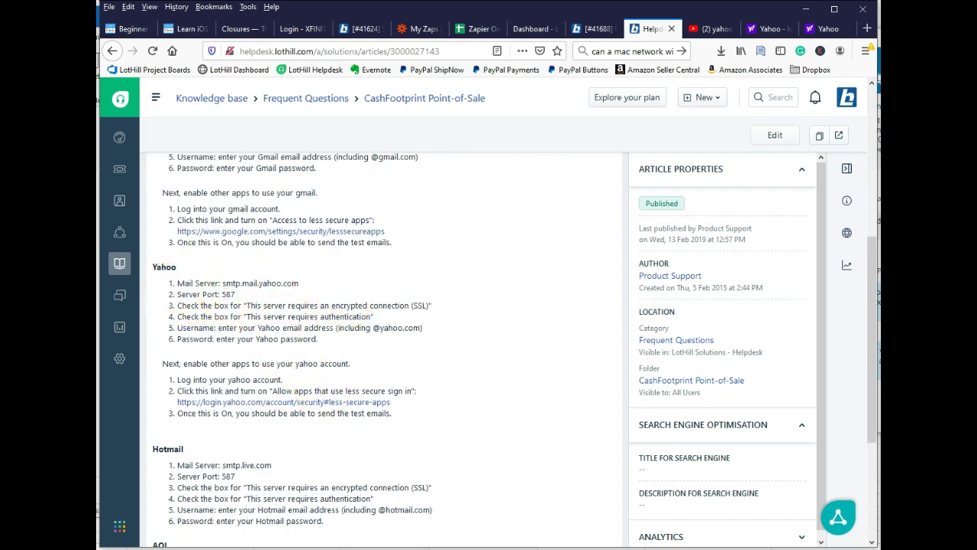
Copy the Yahoo mail server smtp.mail.yahoo.com from the article into CashFootprint's outgoing mail server setting.
click(462, 548)
click(529, 527)
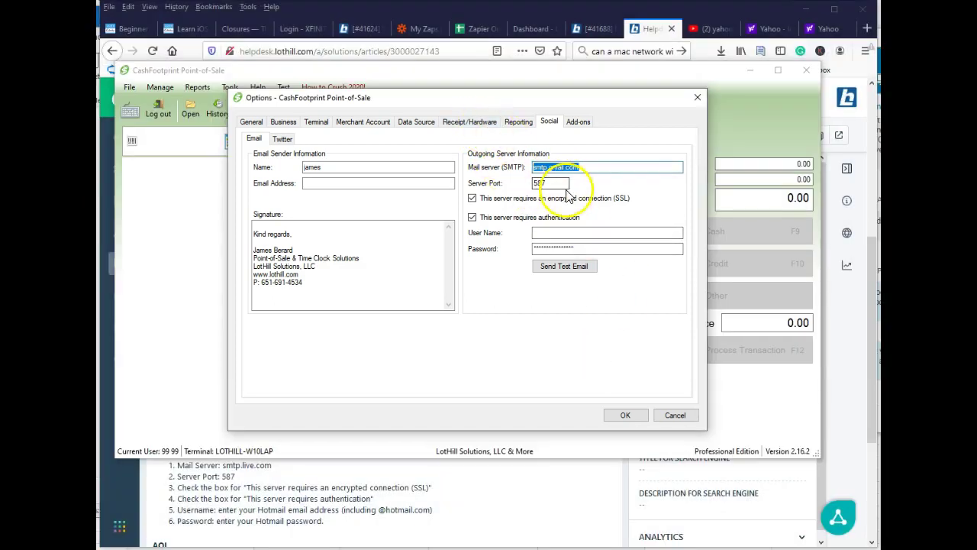
click(561, 183)
click(312, 500)
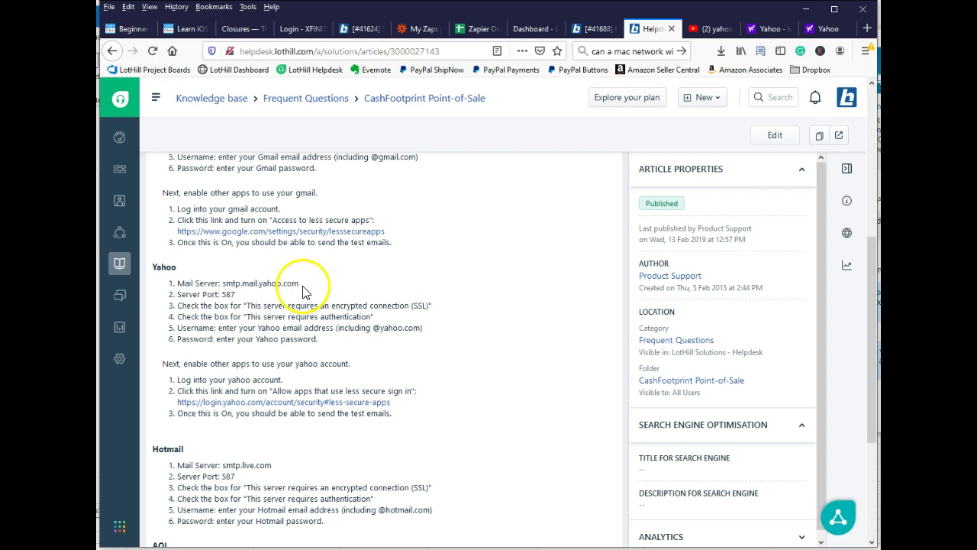
drag(298, 283, 222, 283)
key(ctrl+c)
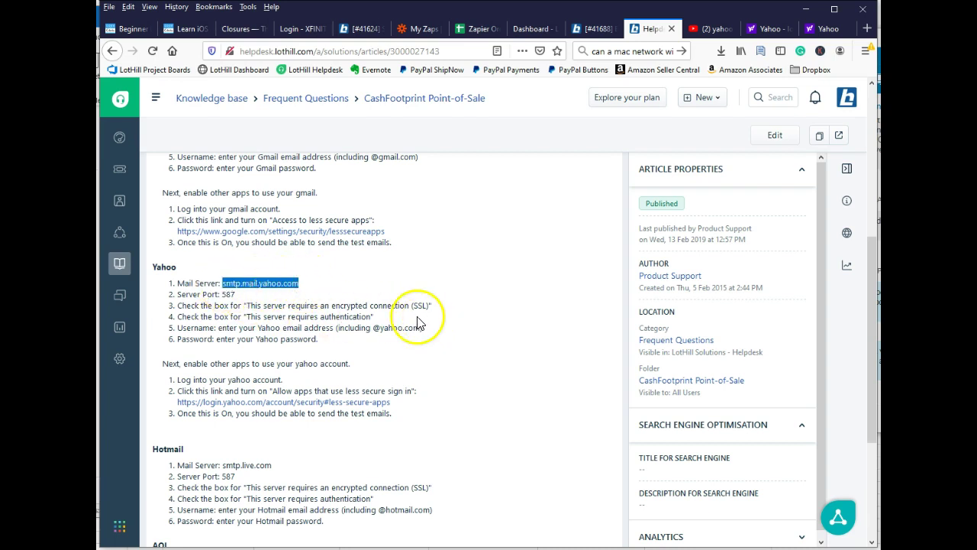
key(alt+Tab)
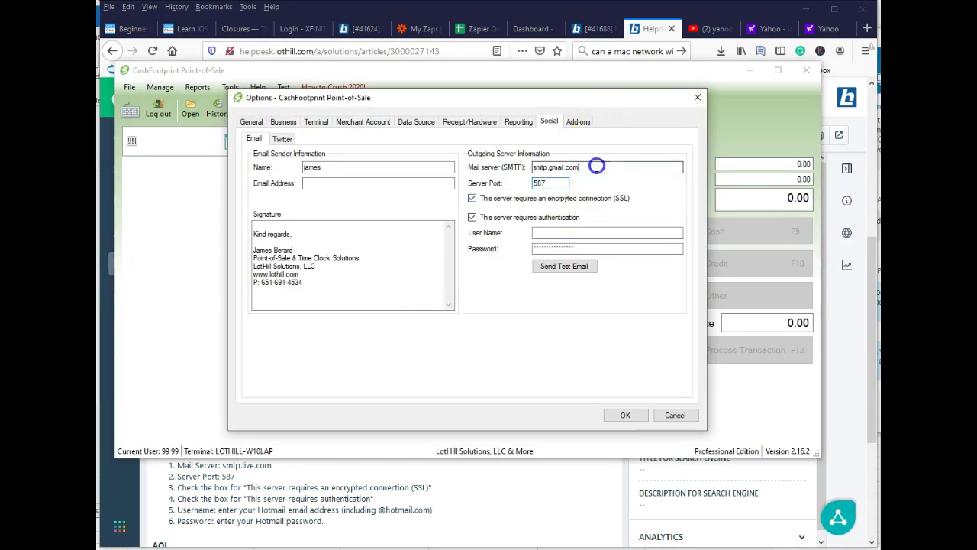
drag(594, 165, 454, 162)
key(ctrl+v)
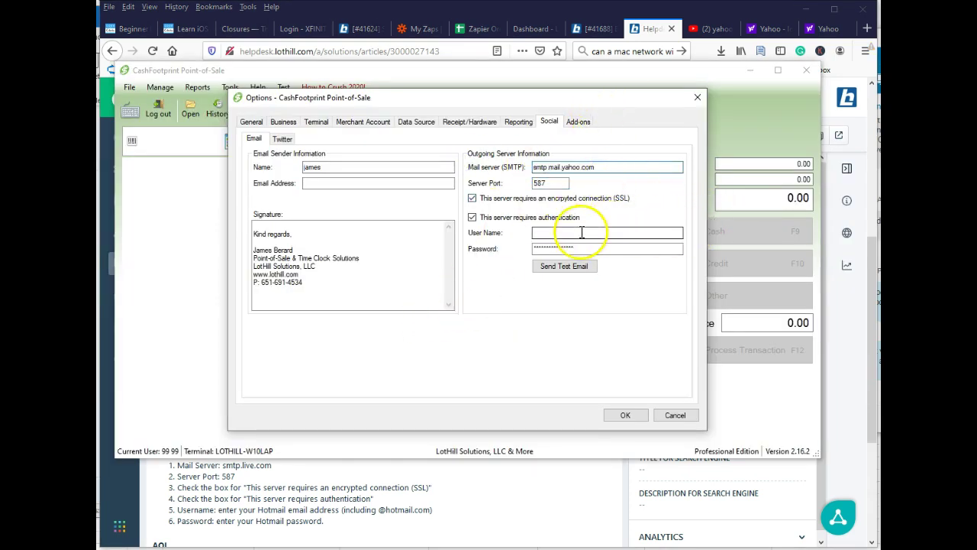
Enter the Yahoo email address as the outgoing server user name and copy the generated app password from Yahoo into the password field.
click(637, 232)
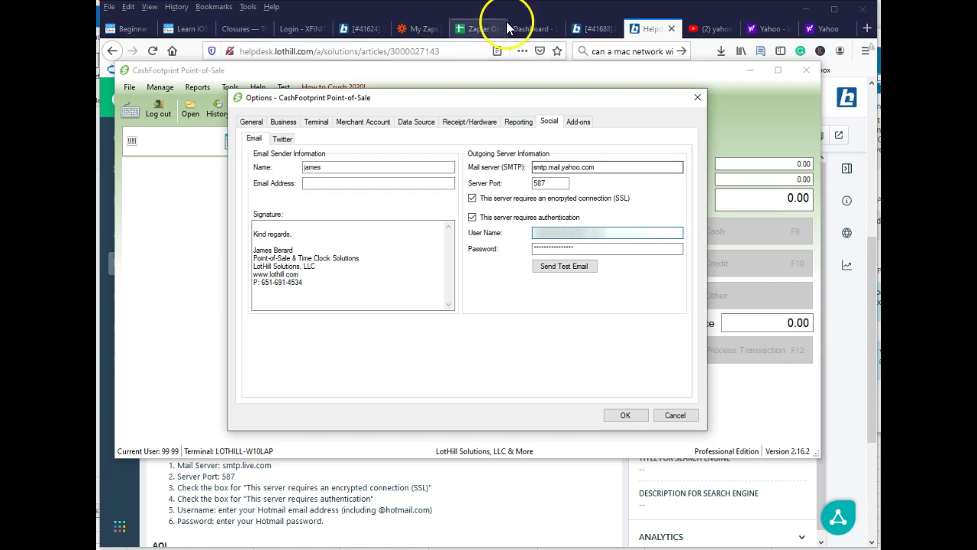
key(Tab)
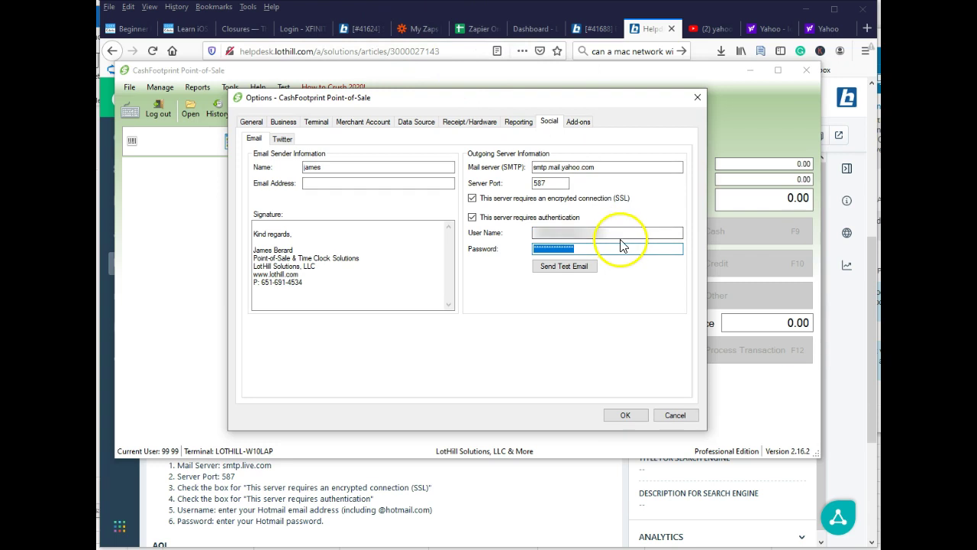
click(824, 28)
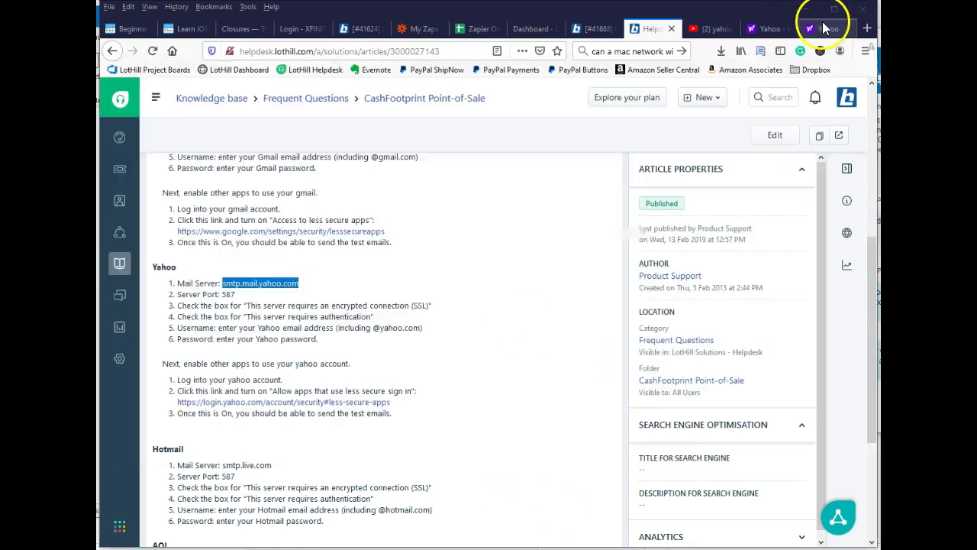
click(637, 281)
drag(638, 282, 493, 279)
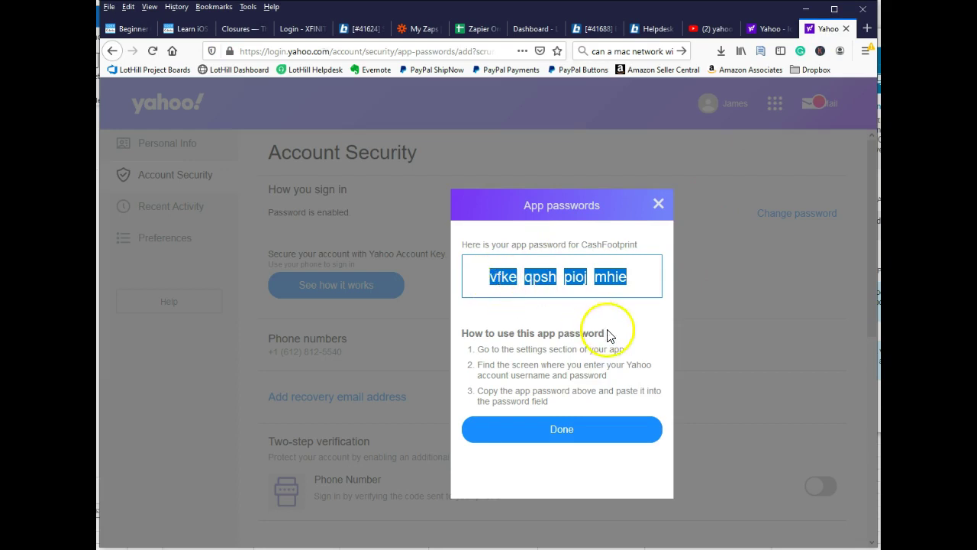
key(alt+Tab)
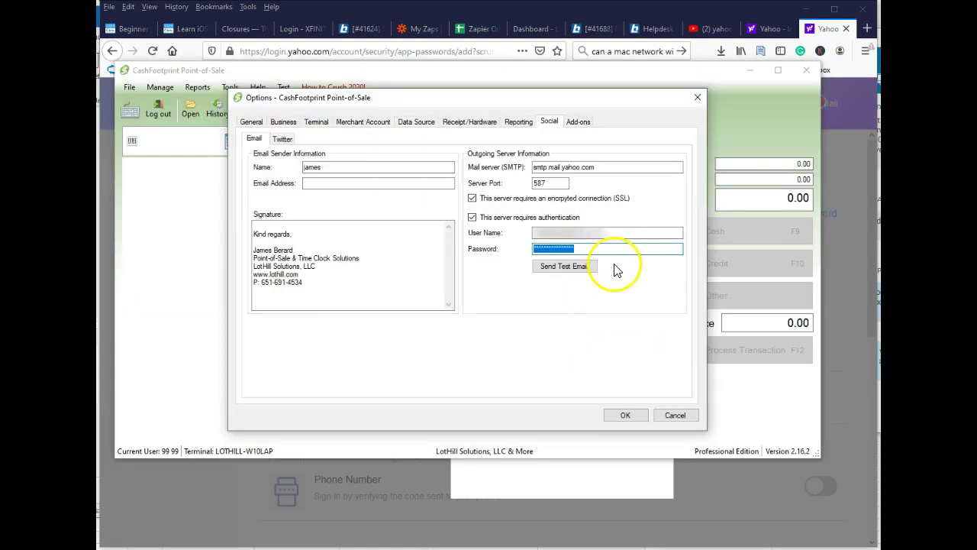
Try sending a test email, and copy the email address from the user name into the sender's email address.
click(571, 272)
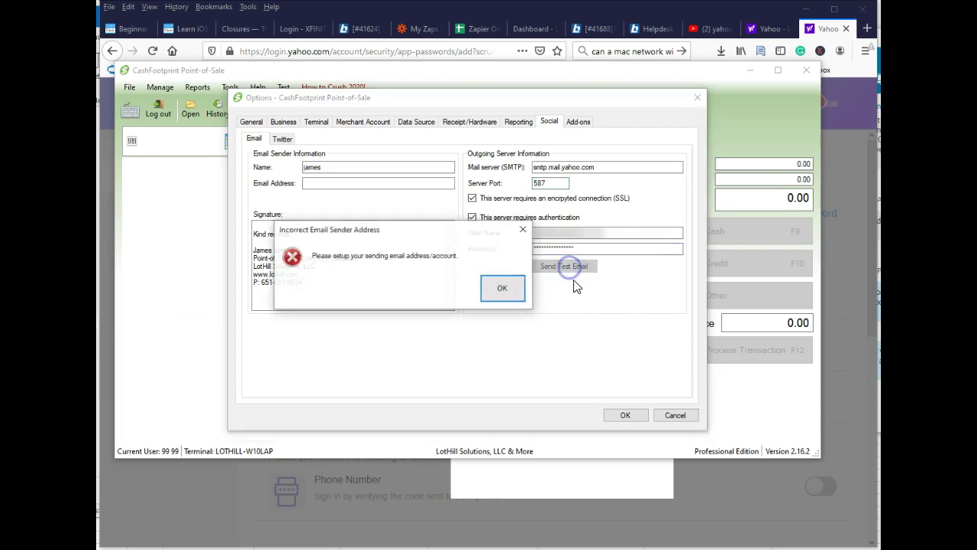
click(504, 291)
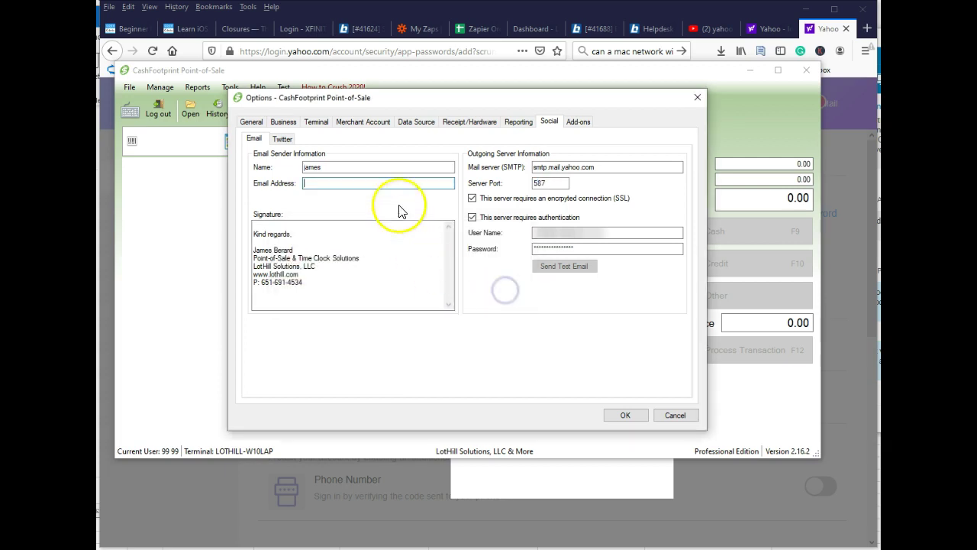
click(609, 233)
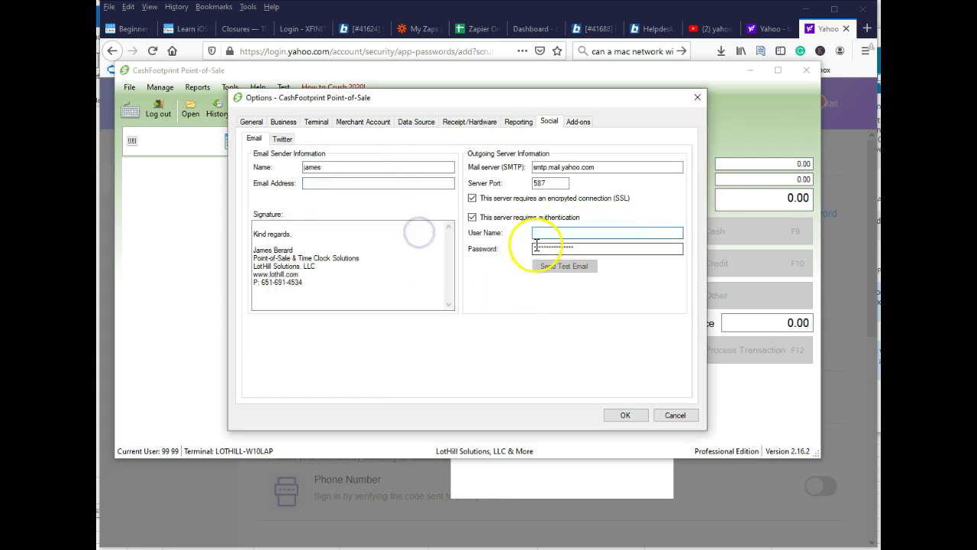
click(577, 234)
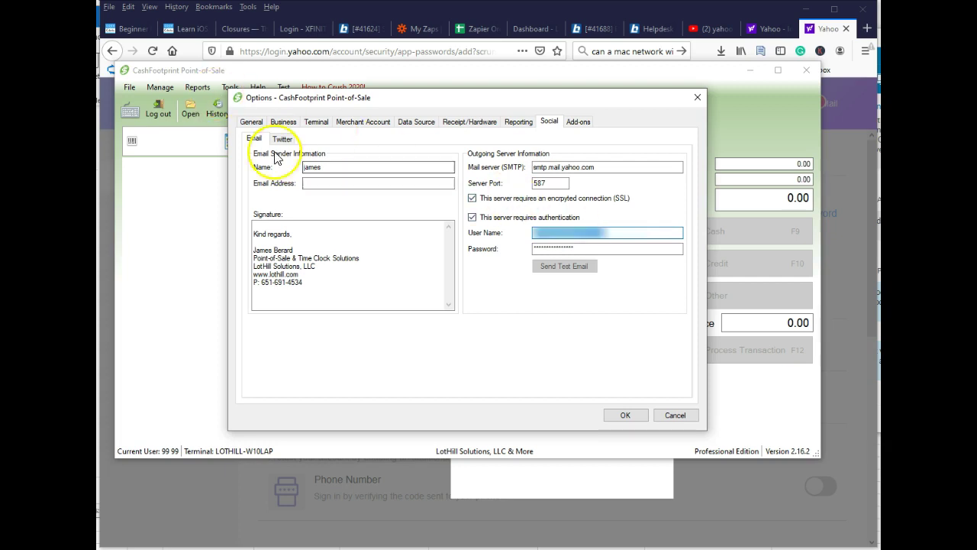
click(359, 185)
key(ctrl+v)
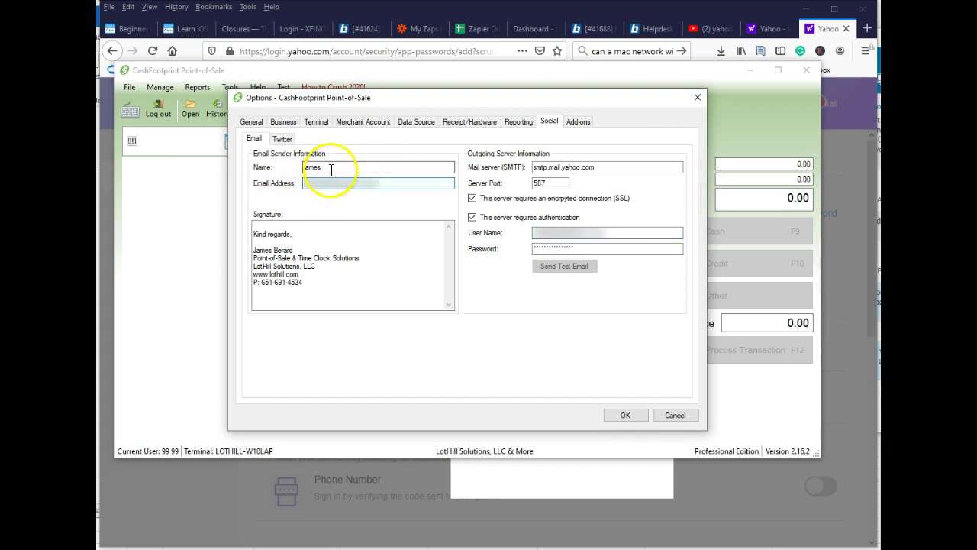
Capitalize the sender name and compare the sender's email address with the outgoing server user name.
drag(327, 166, 197, 168)
double_click(397, 184)
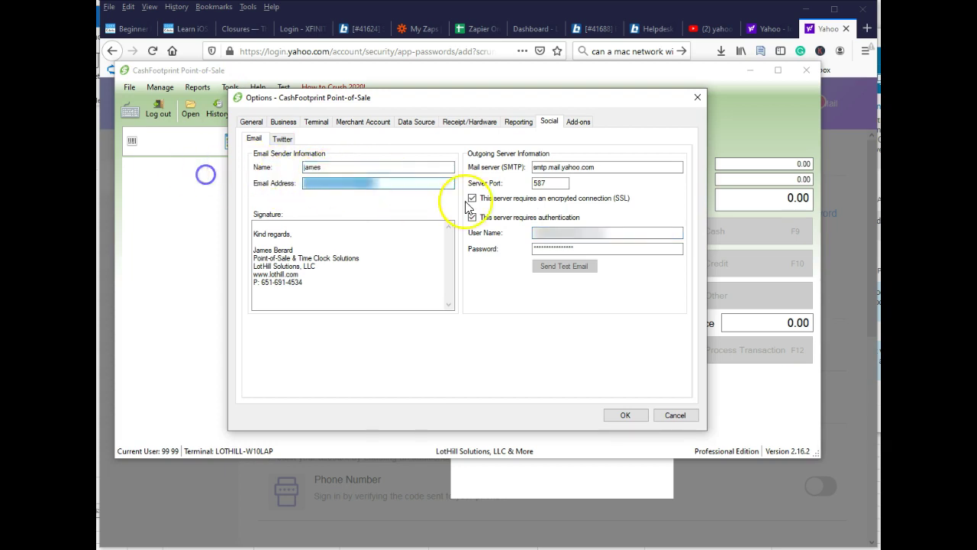
double_click(605, 231)
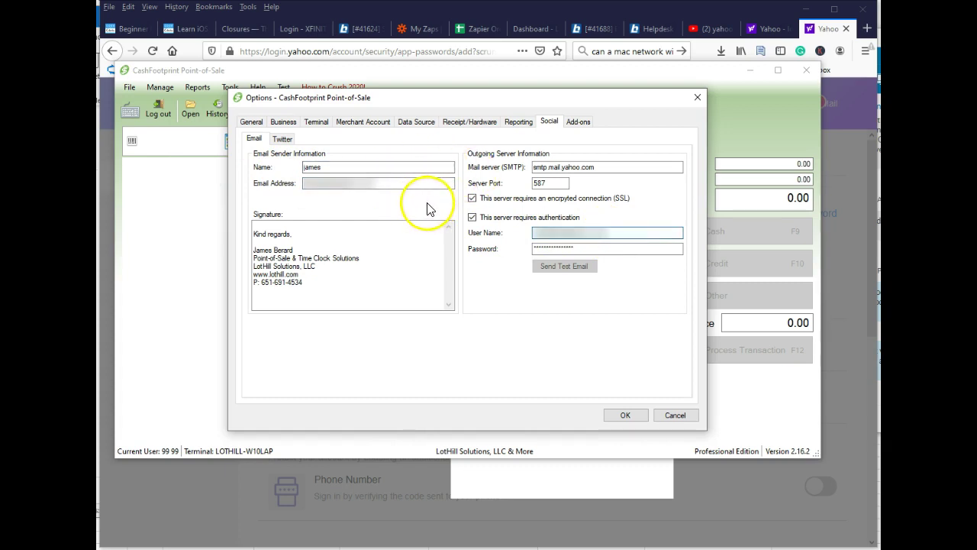
double_click(615, 232)
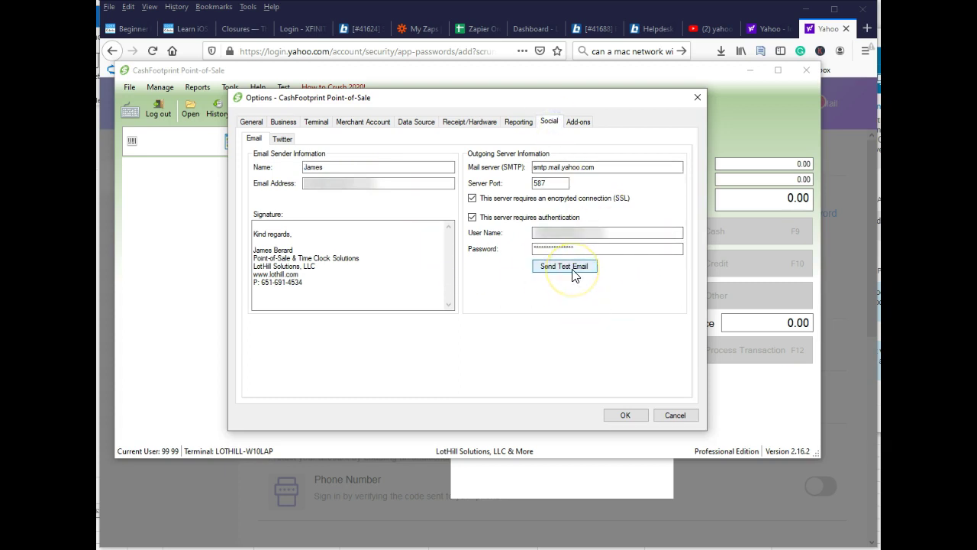
Send a test email with the completed Yahoo server settings and dismiss the resulting message.
click(573, 269)
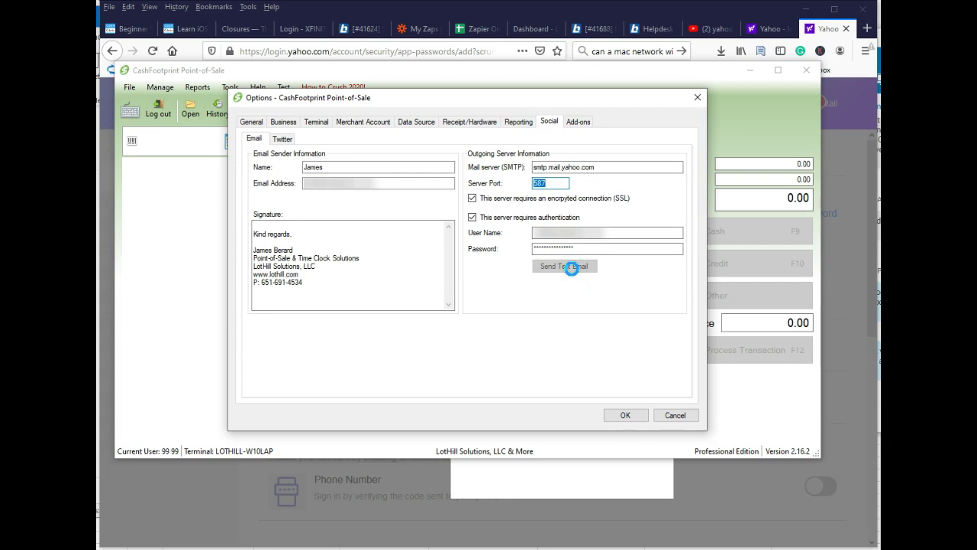
click(571, 269)
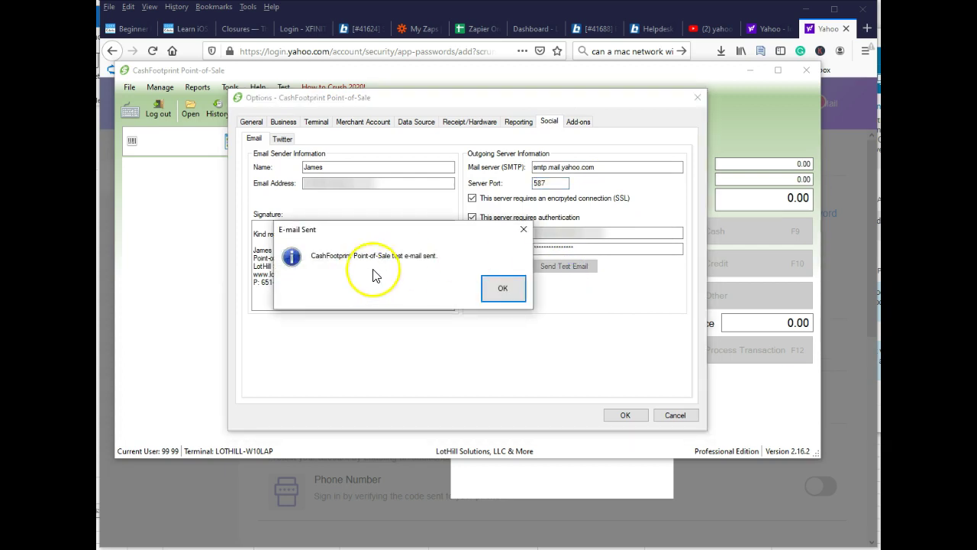
click(509, 291)
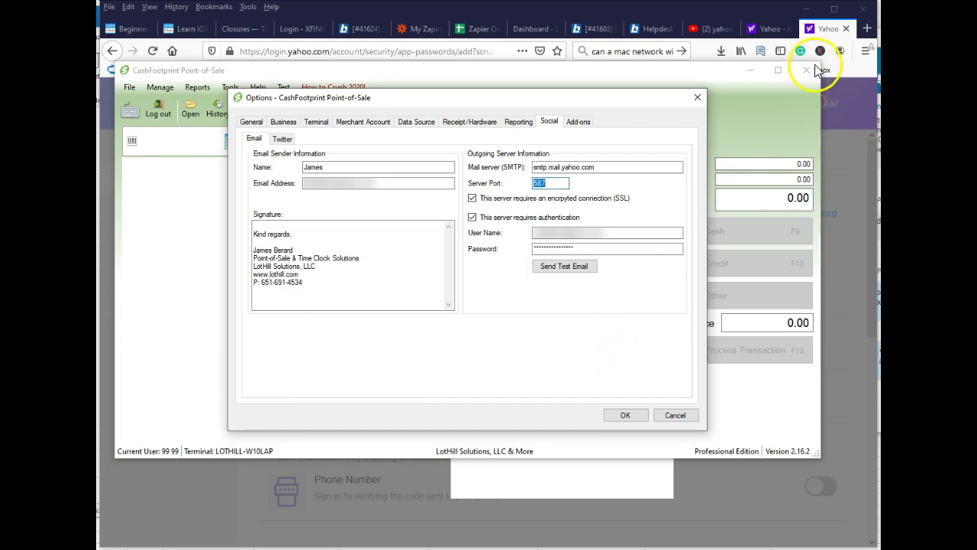
click(830, 29)
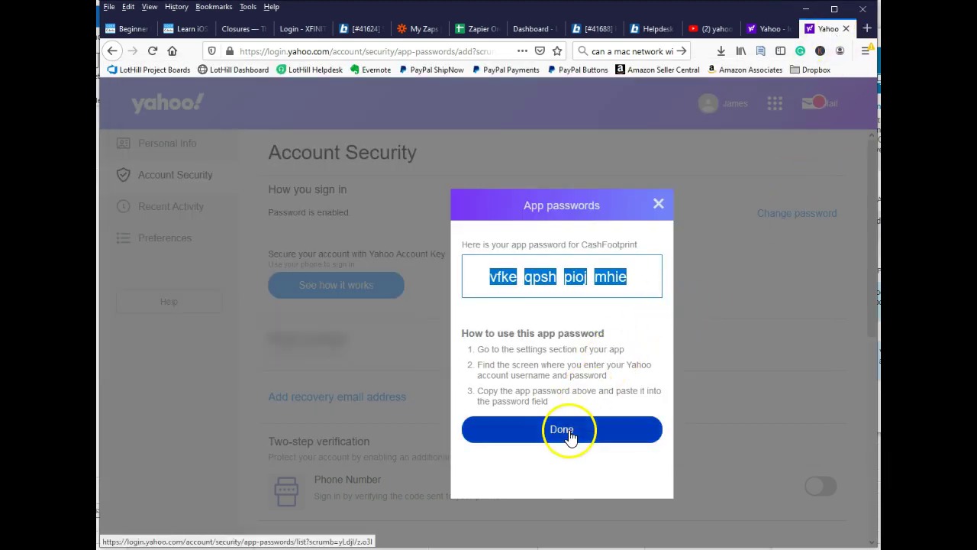
click(534, 426)
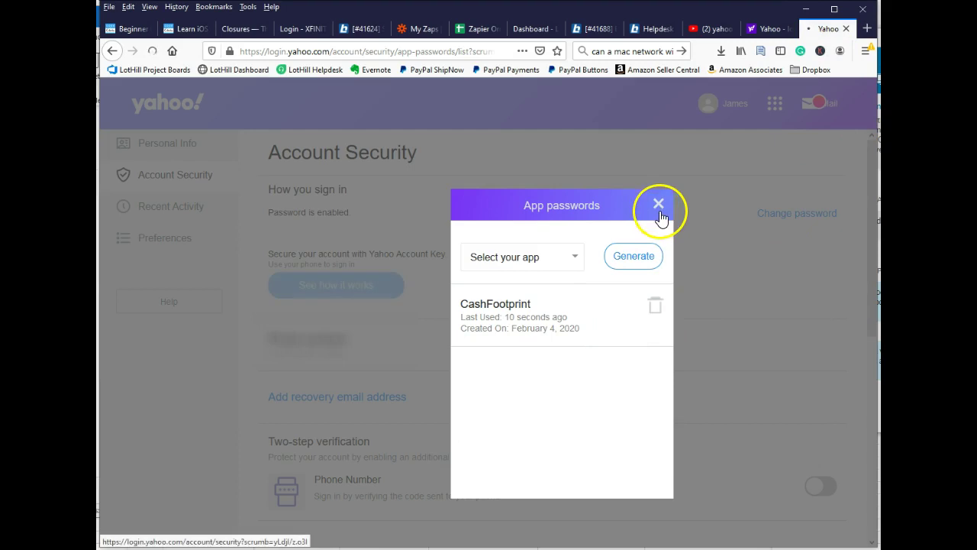
click(659, 209)
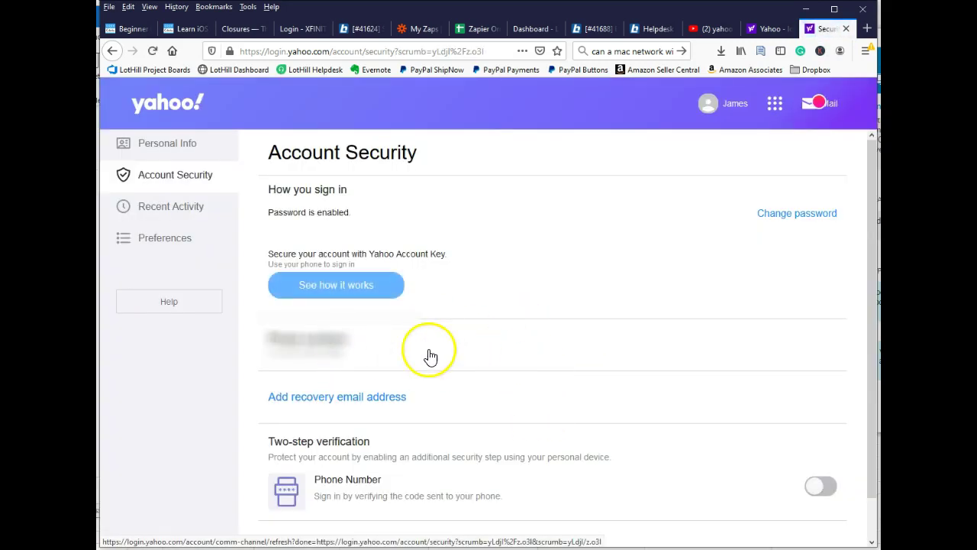
Delete the CashFootprint app password from Yahoo's managed app passwords and close the list.
scroll(440, 527, down, 1)
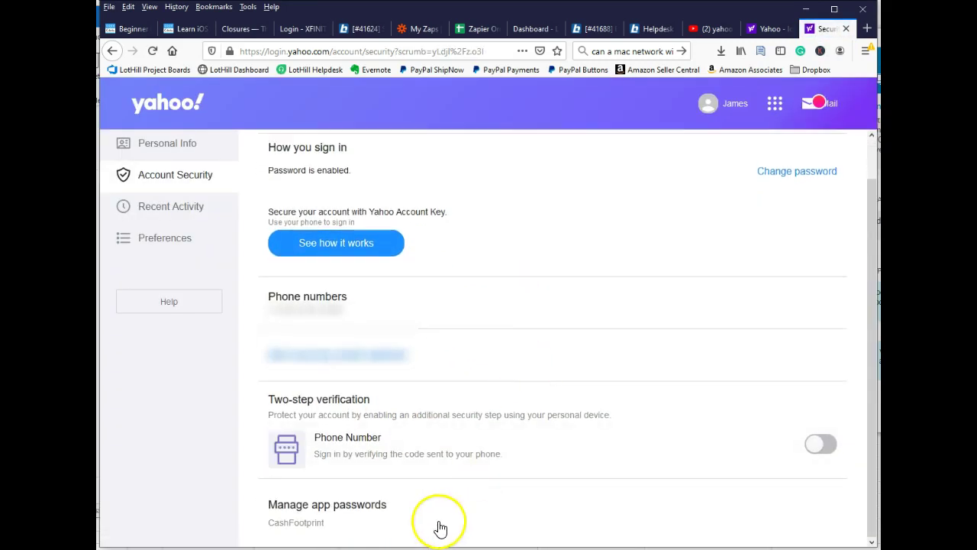
click(323, 506)
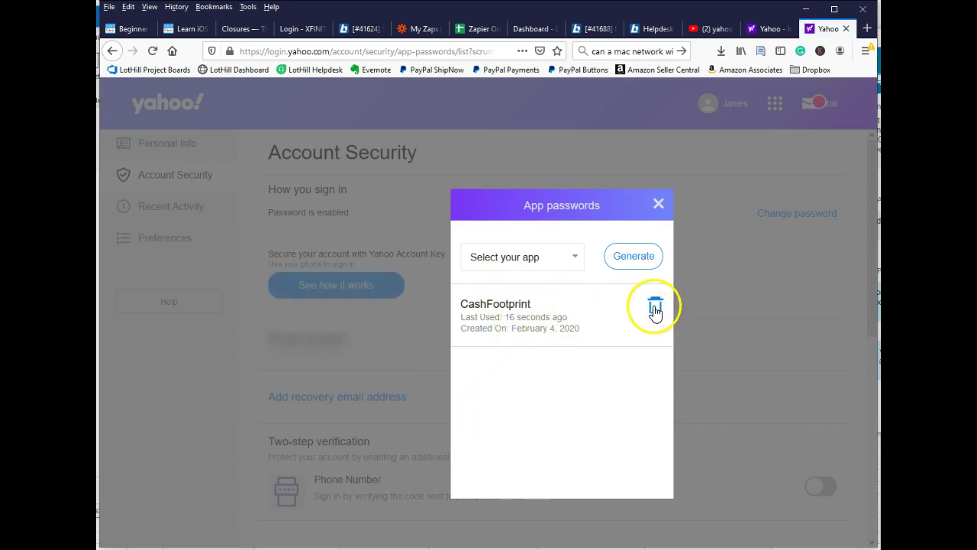
click(654, 309)
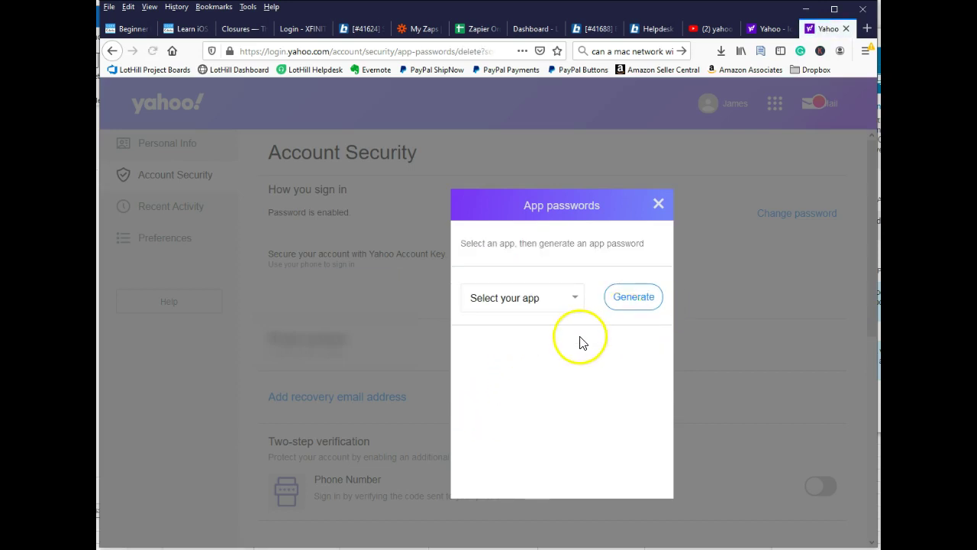
click(659, 205)
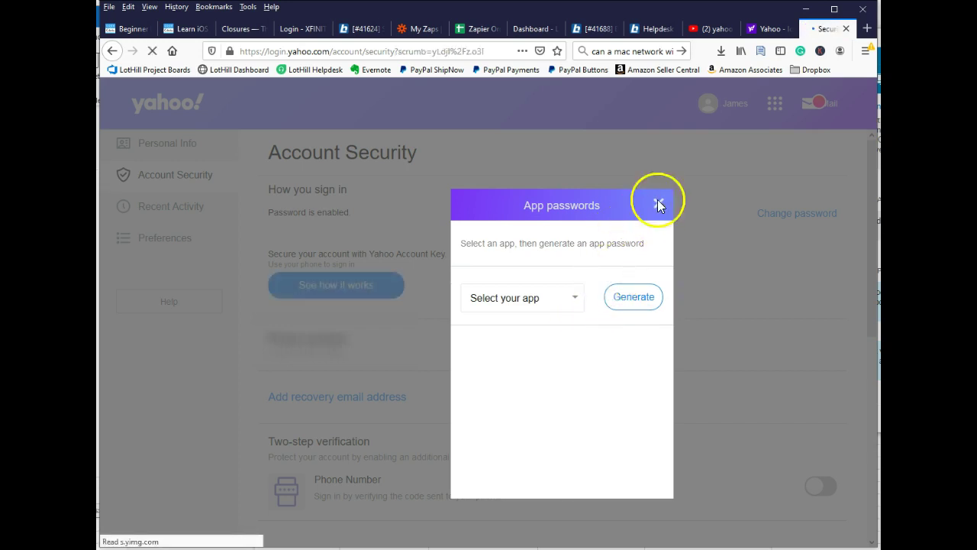